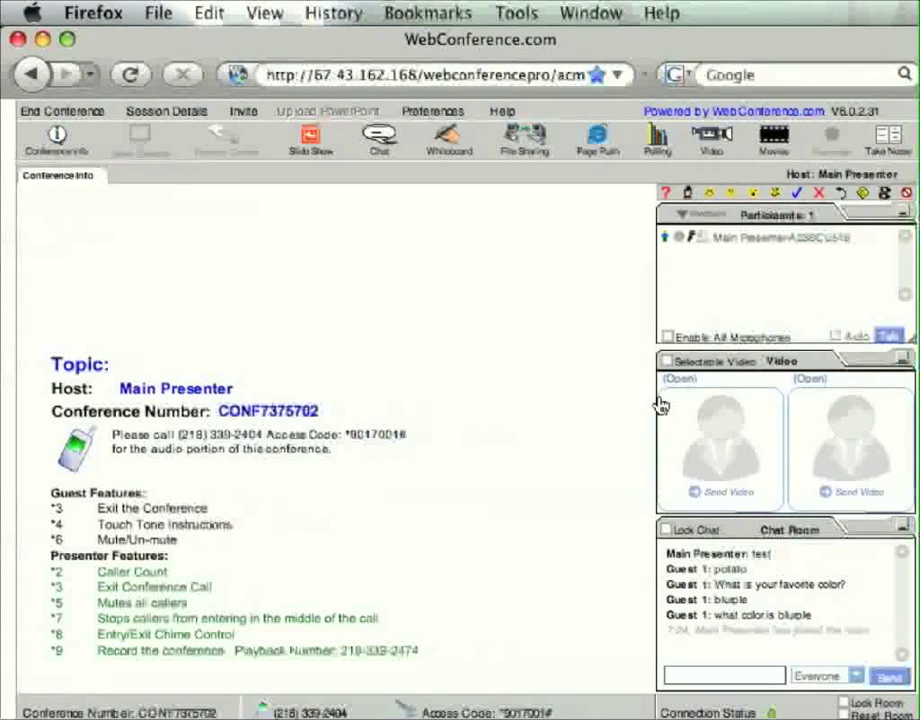
Use Send Video under the left placeholder of the Video panel to start streaming.
{"action": "left_click", "coordinate": [690, 491]}
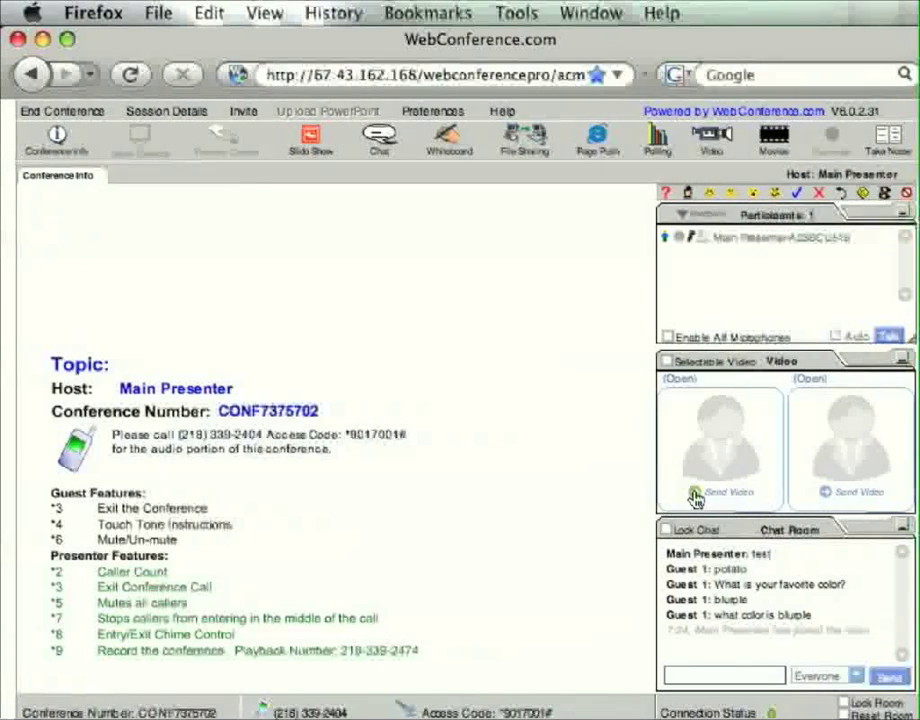
Stream the webcam from the USB Video Class Video camera, allowing camera and microphone access in Flash.
{"action": "left_click", "coordinate": [694, 491]}
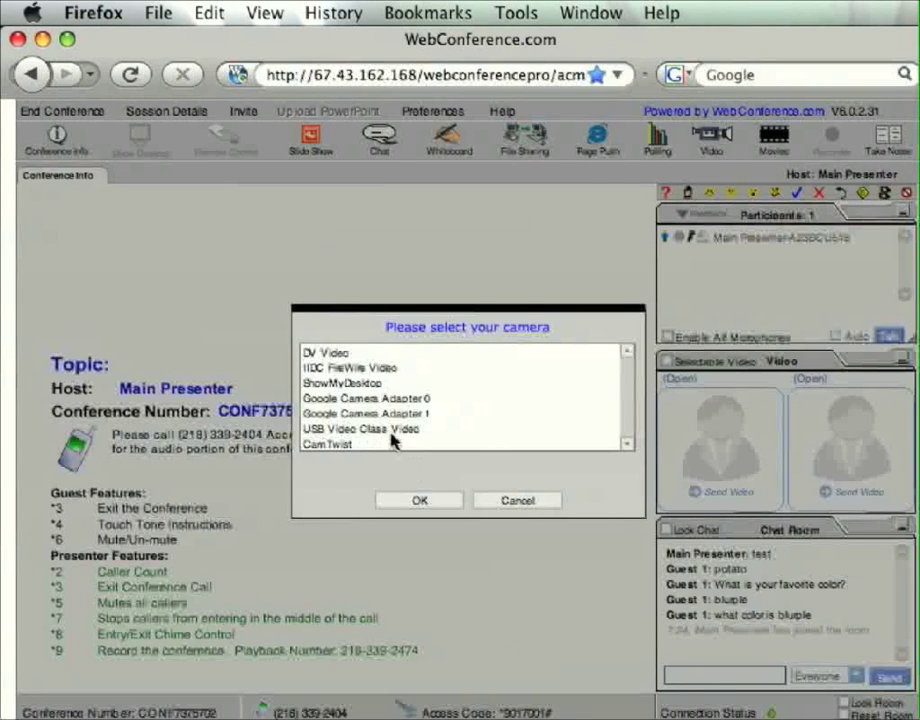
{"action": "left_click", "coordinate": [376, 431]}
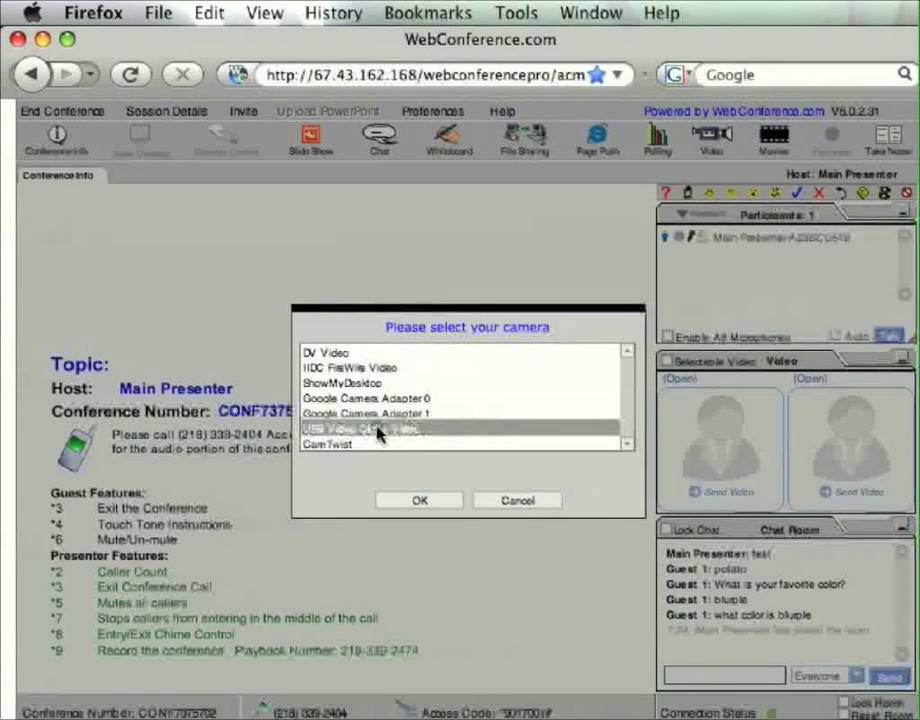
{"action": "left_click", "coordinate": [420, 502]}
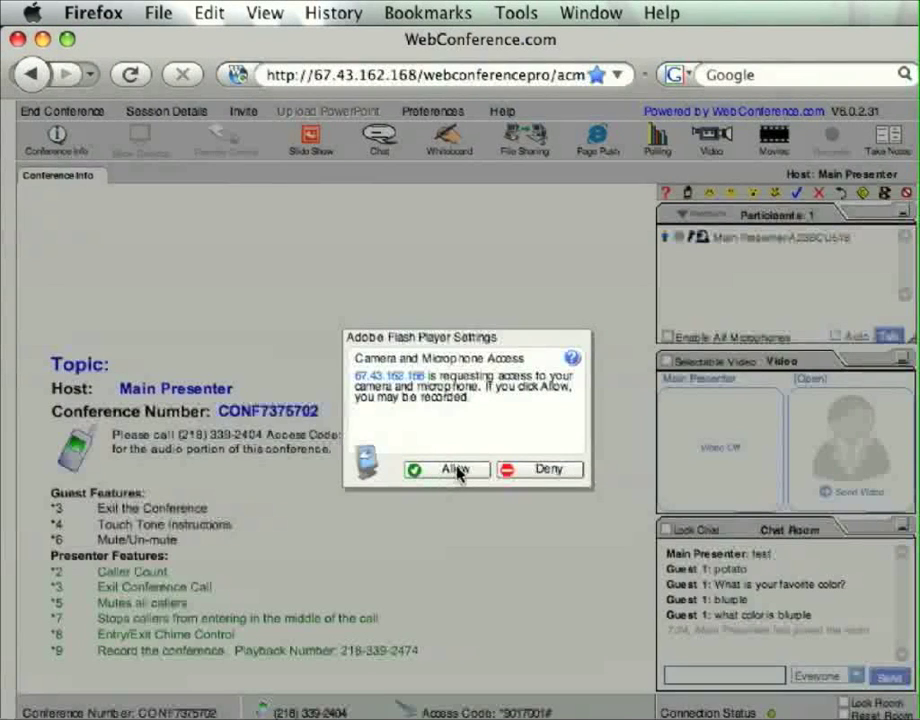
{"action": "left_click", "coordinate": [457, 471]}
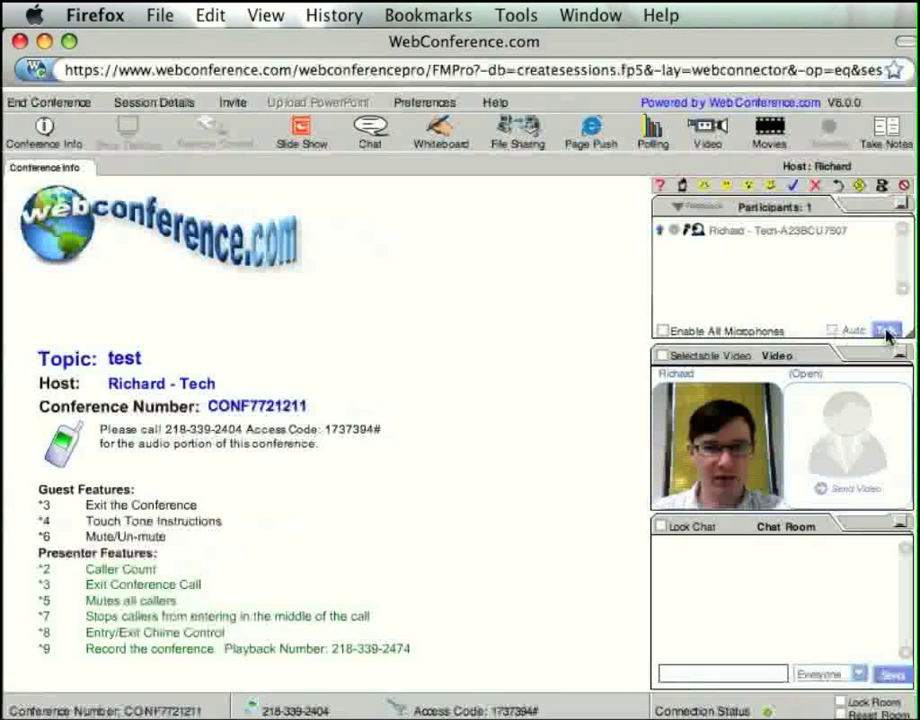
Enable all participants' microphones and turn on Talk for the host.
{"action": "left_click", "coordinate": [661, 332]}
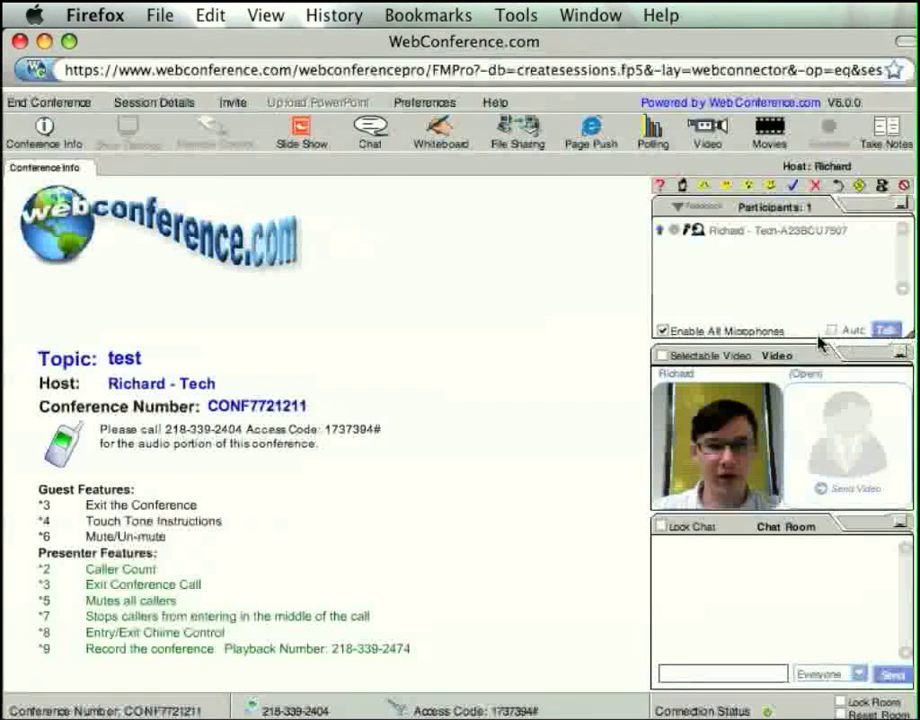
{"action": "left_click", "coordinate": [889, 330]}
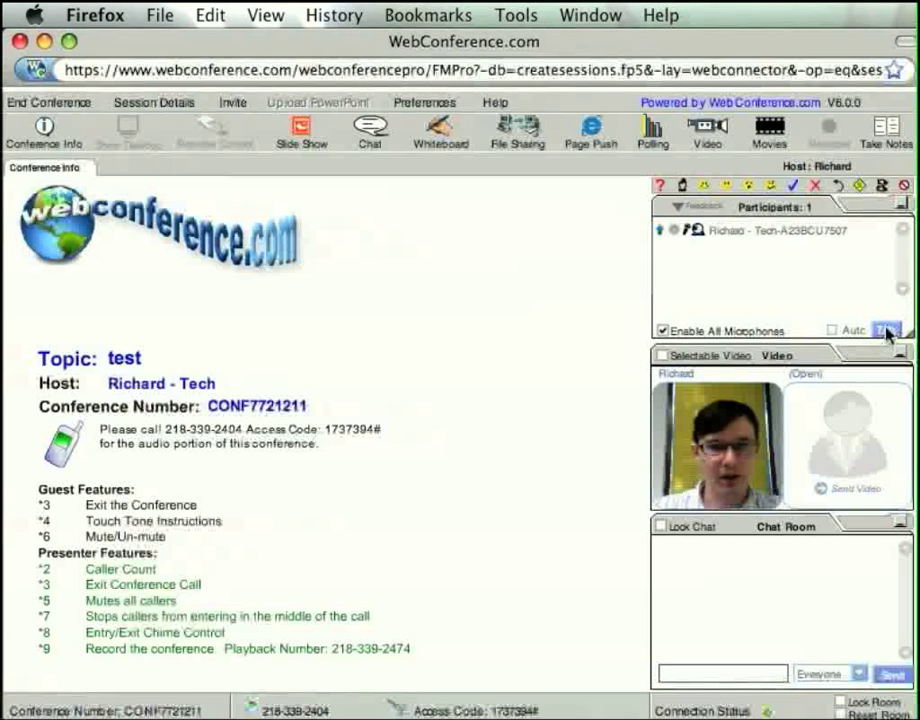
{"action": "left_click", "coordinate": [886, 332]}
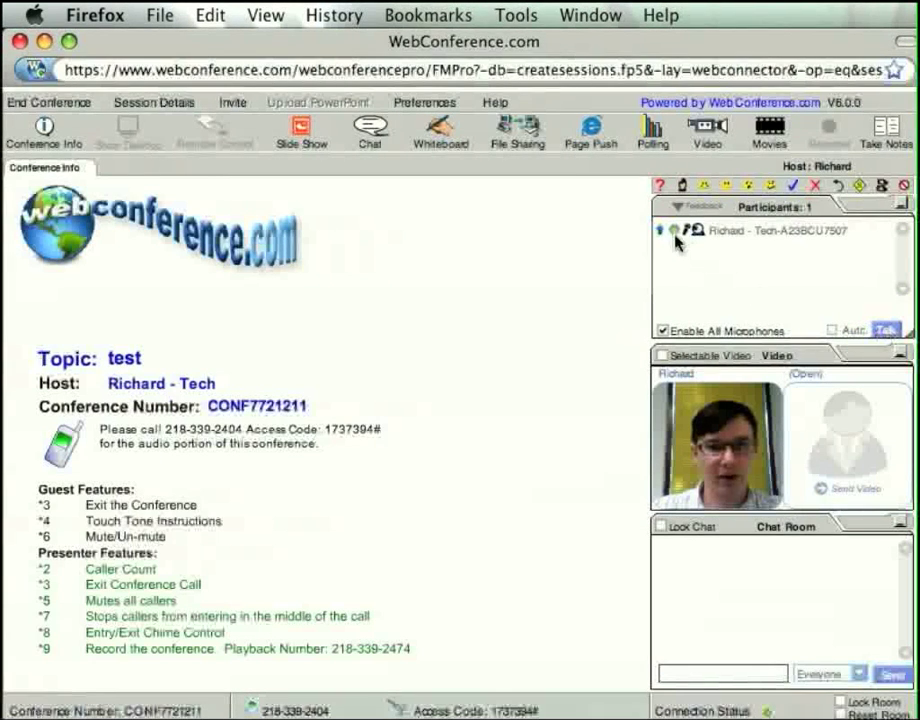
{"action": "left_click", "coordinate": [886, 333]}
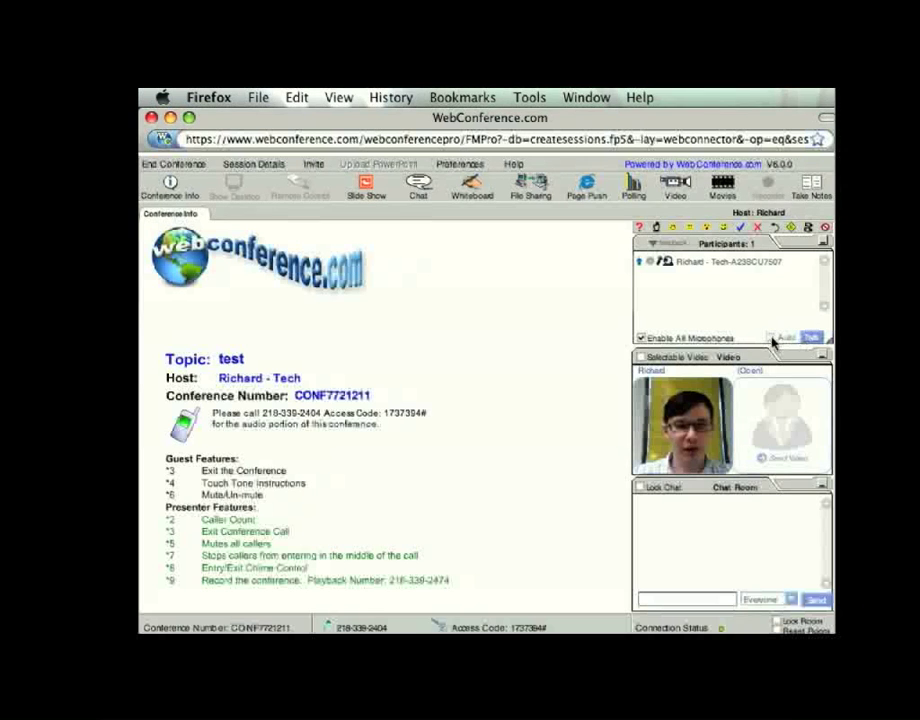
Tick Auto beside Talk so the host's microphone stays open.
{"action": "left_click", "coordinate": [770, 339]}
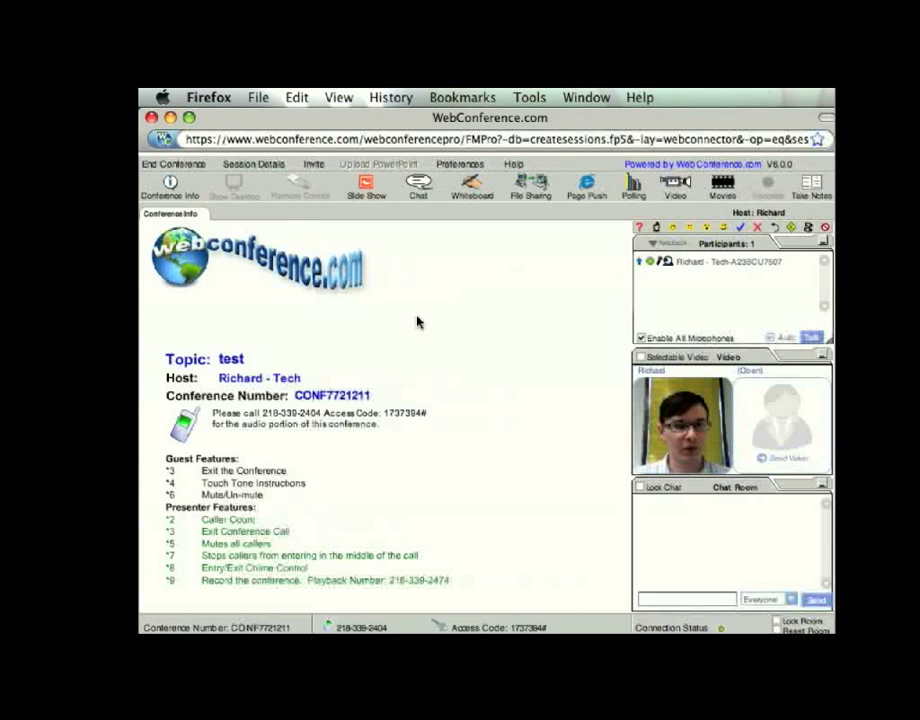
Open Flash Player Settings from the Flash area's context menu.
{"action": "right_click", "coordinate": [418, 321]}
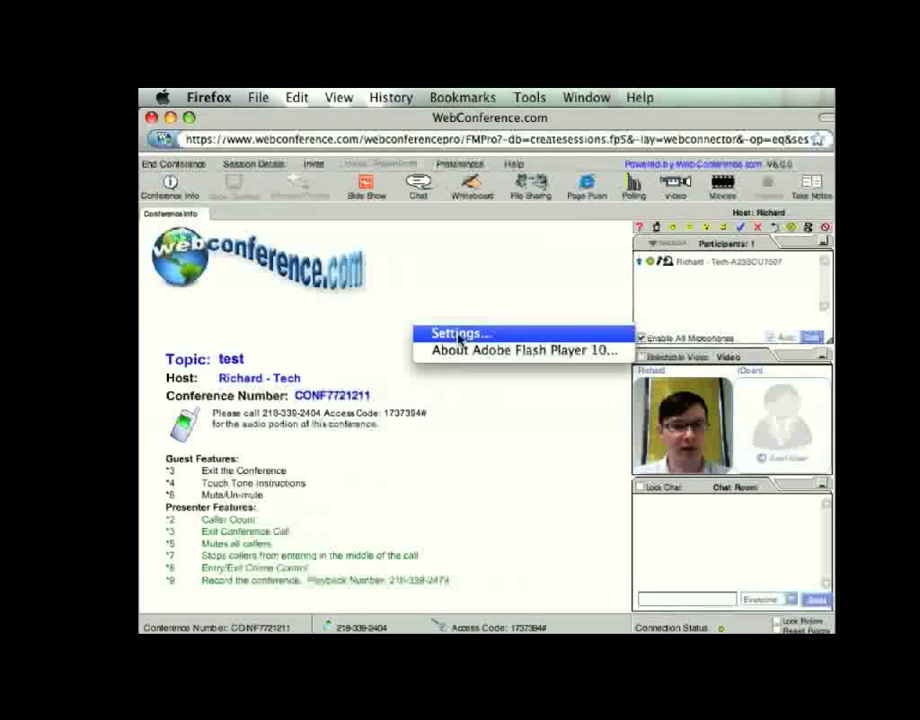
{"action": "left_click", "coordinate": [460, 333]}
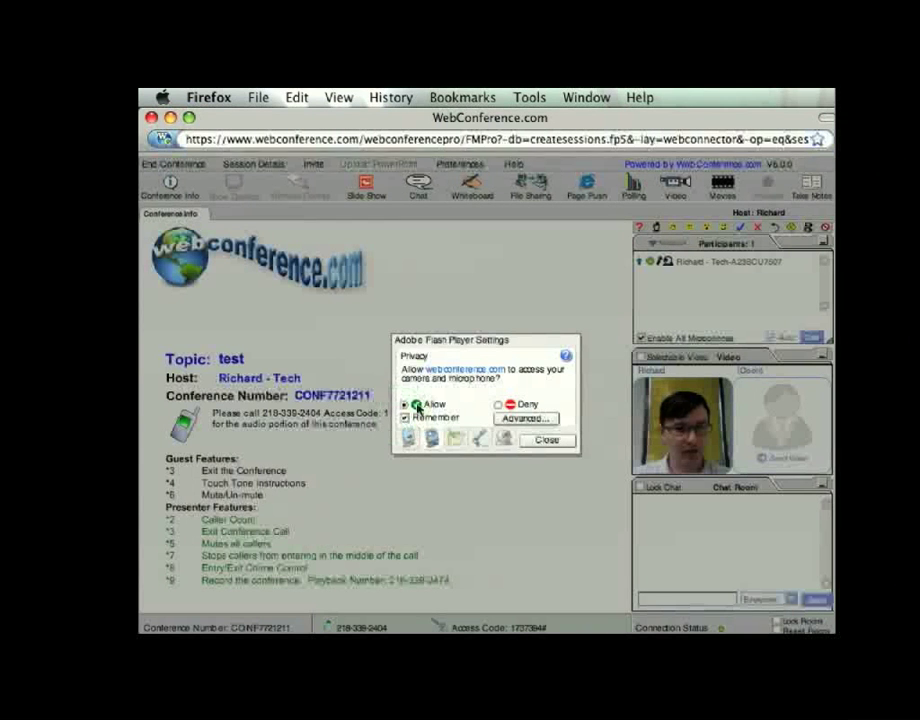
Raise the Built-in Microphone's Record Volume near maximum in the Flash microphone tab.
{"action": "left_click", "coordinate": [480, 441]}
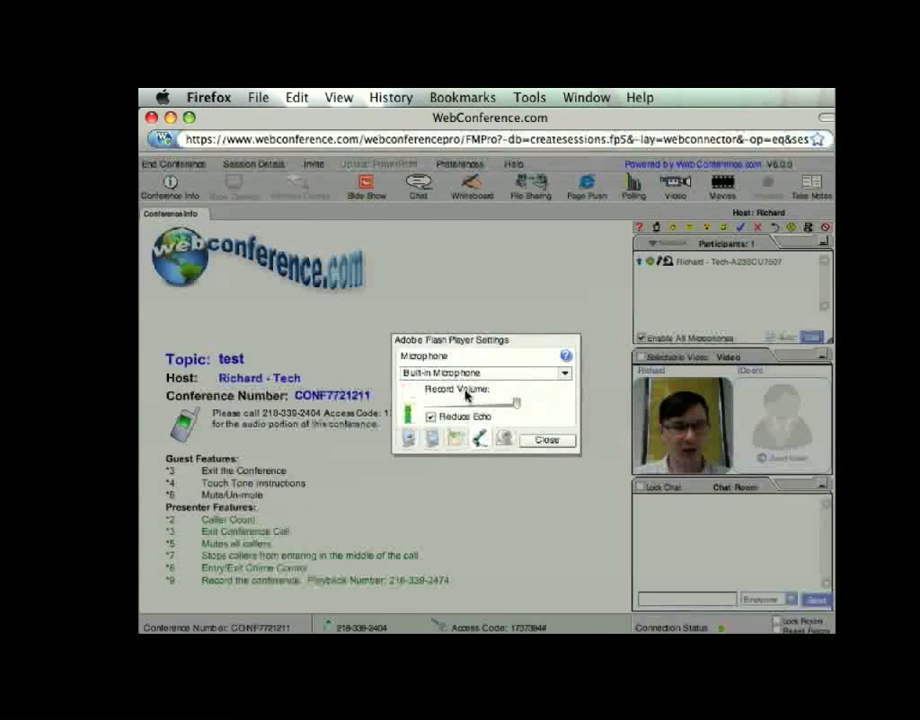
{"action": "left_click", "coordinate": [516, 406]}
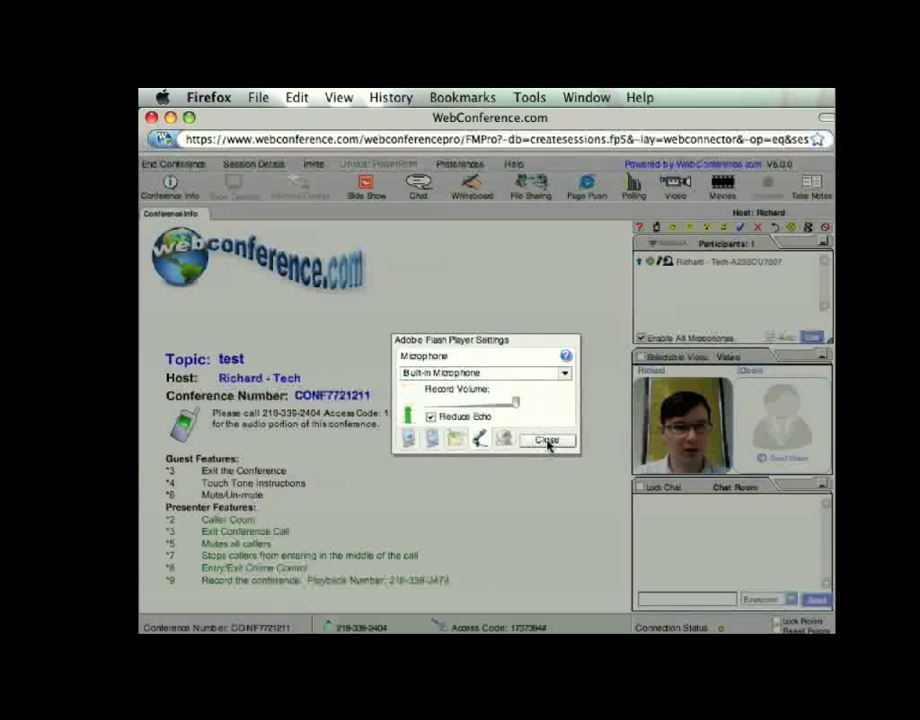
Close the Flash Player settings and launch System Preferences from the Apple menu.
{"action": "left_click", "coordinate": [547, 440]}
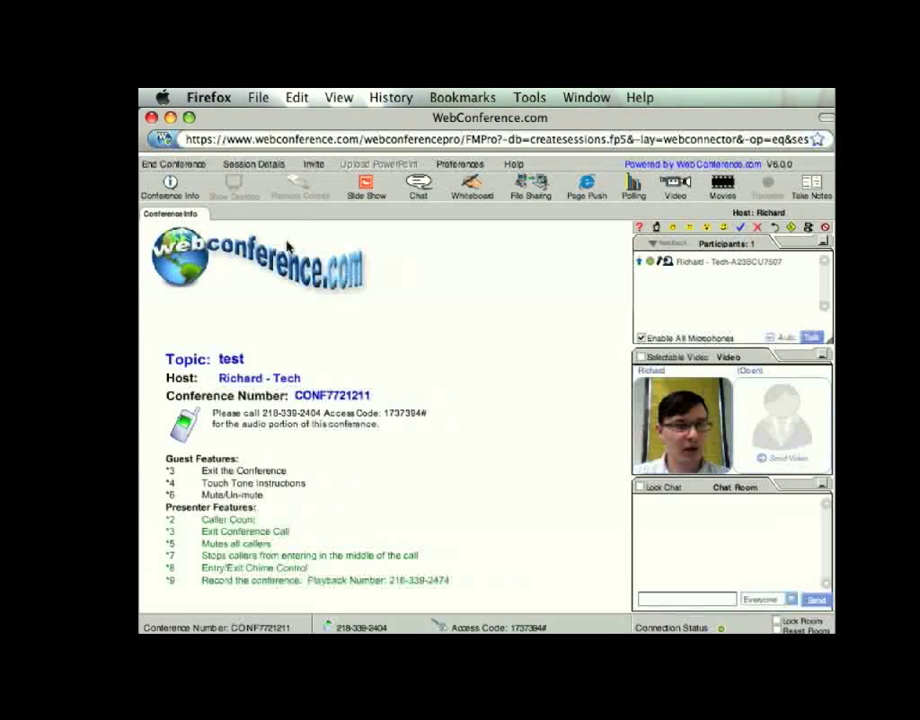
{"action": "left_click", "coordinate": [166, 97]}
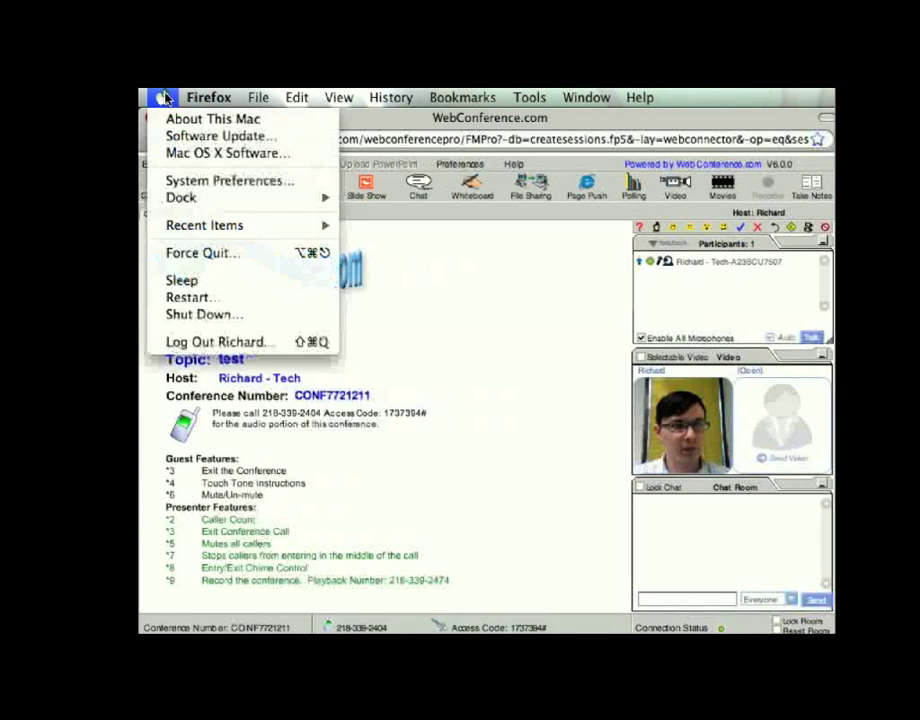
{"action": "left_click", "coordinate": [225, 181]}
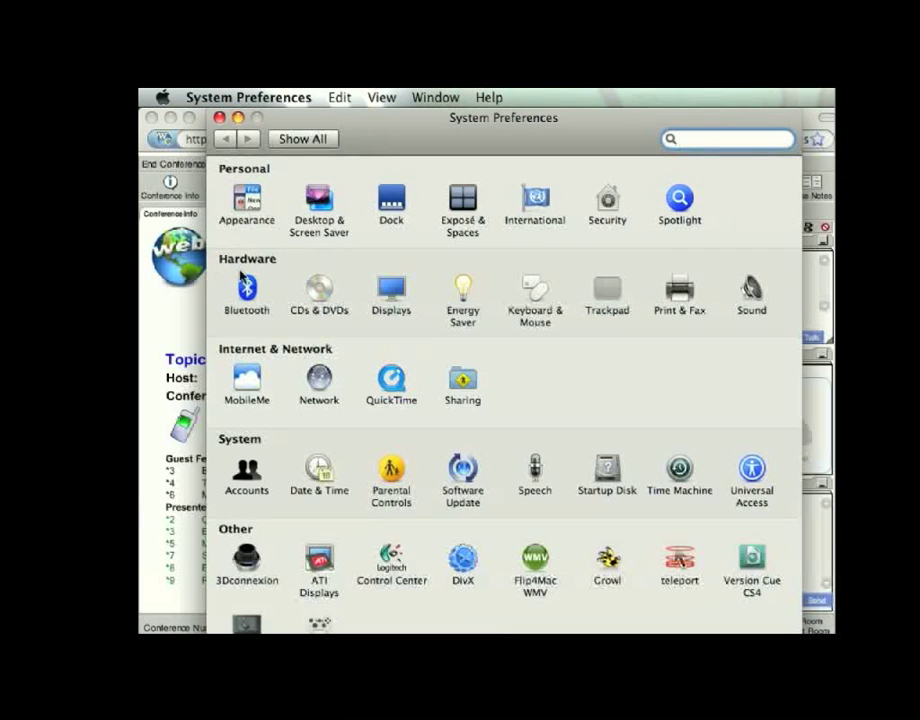
In Sound's Input tab, select Internal microphone with input volume at 93%.
{"action": "left_click", "coordinate": [751, 288]}
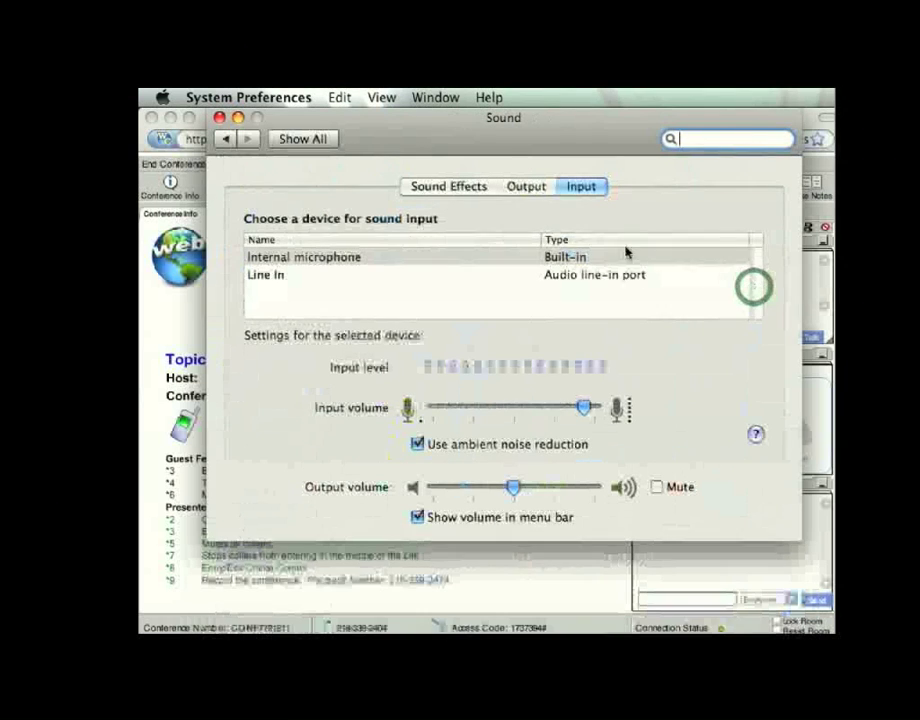
{"action": "left_click", "coordinate": [582, 188]}
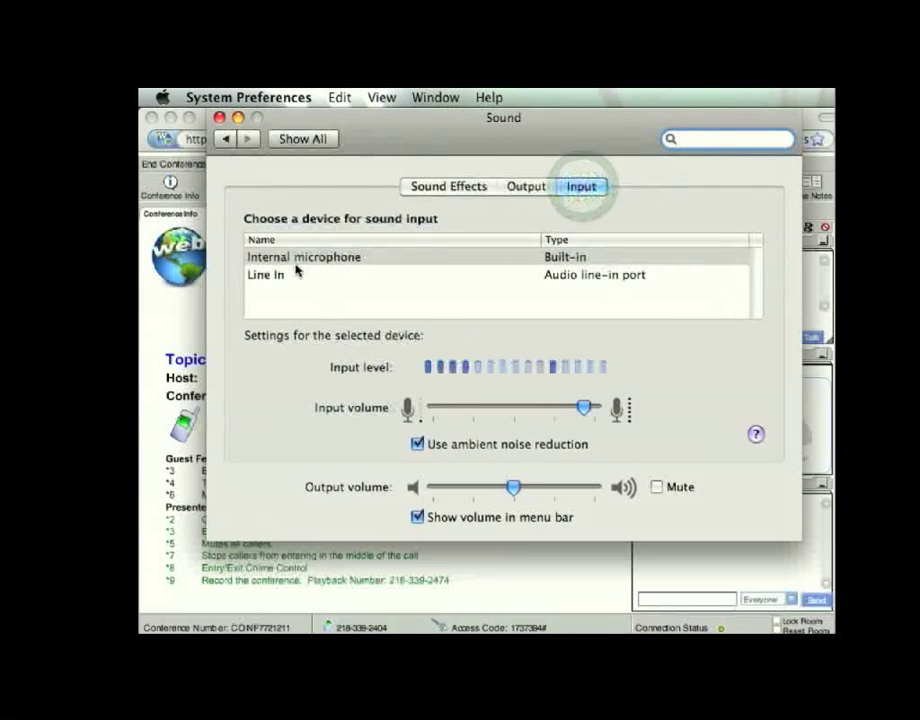
{"action": "left_click", "coordinate": [296, 258]}
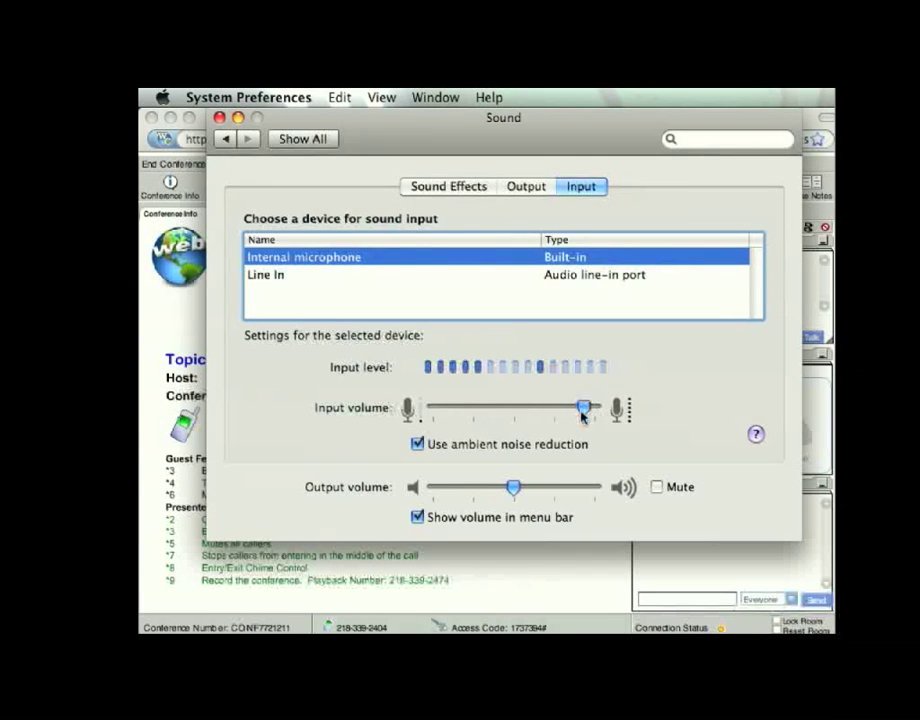
{"action": "mouse_move", "coordinate": [587, 412]}
{"action": "left_click", "coordinate": [586, 410]}
Close the Sound preferences window and return to the Firefox conference page.
{"action": "left_click", "coordinate": [219, 119]}
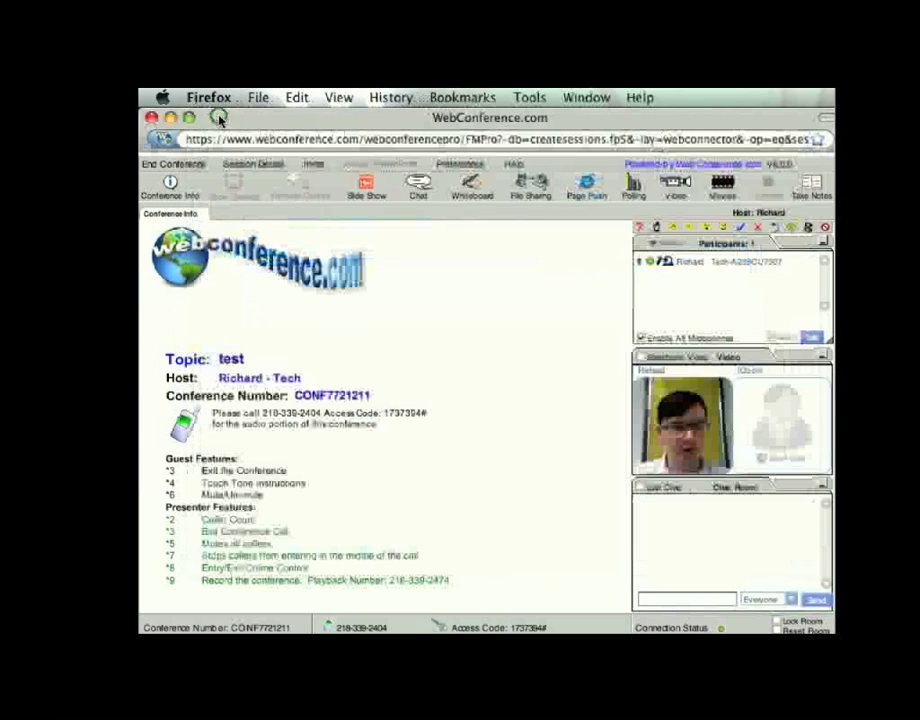
{"action": "left_click", "coordinate": [563, 313]}
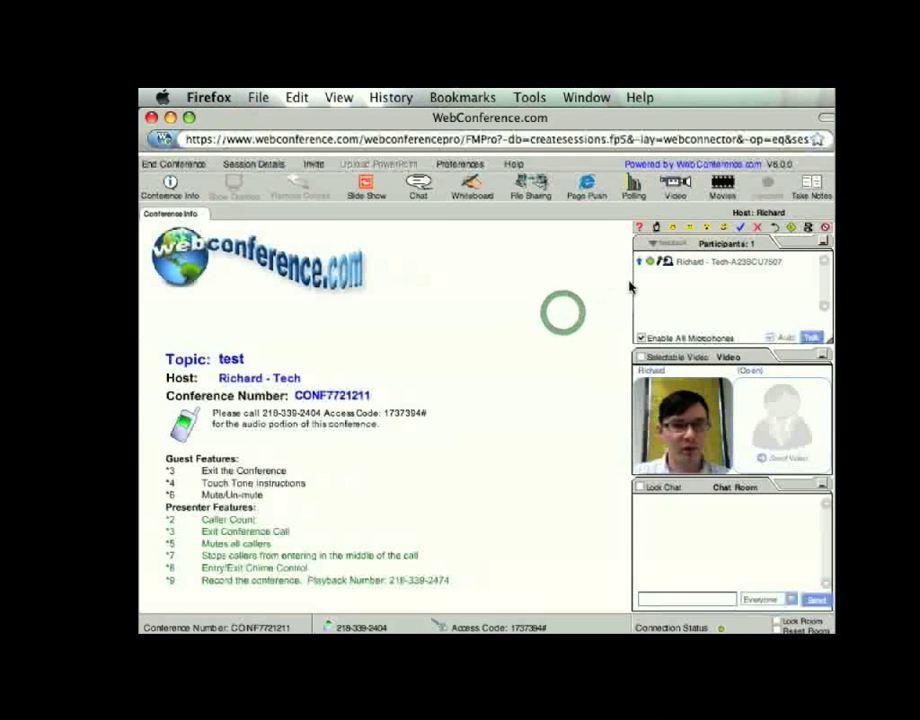